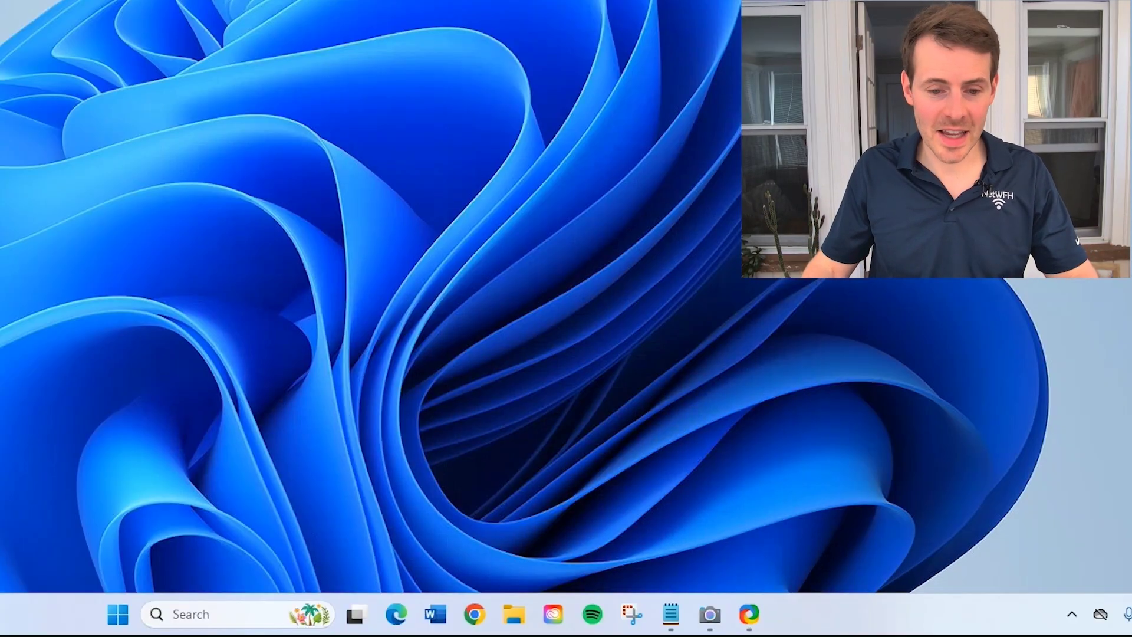
Launch Windows Settings by searching 'set' and go to the Network & internet page.
click(224, 600)
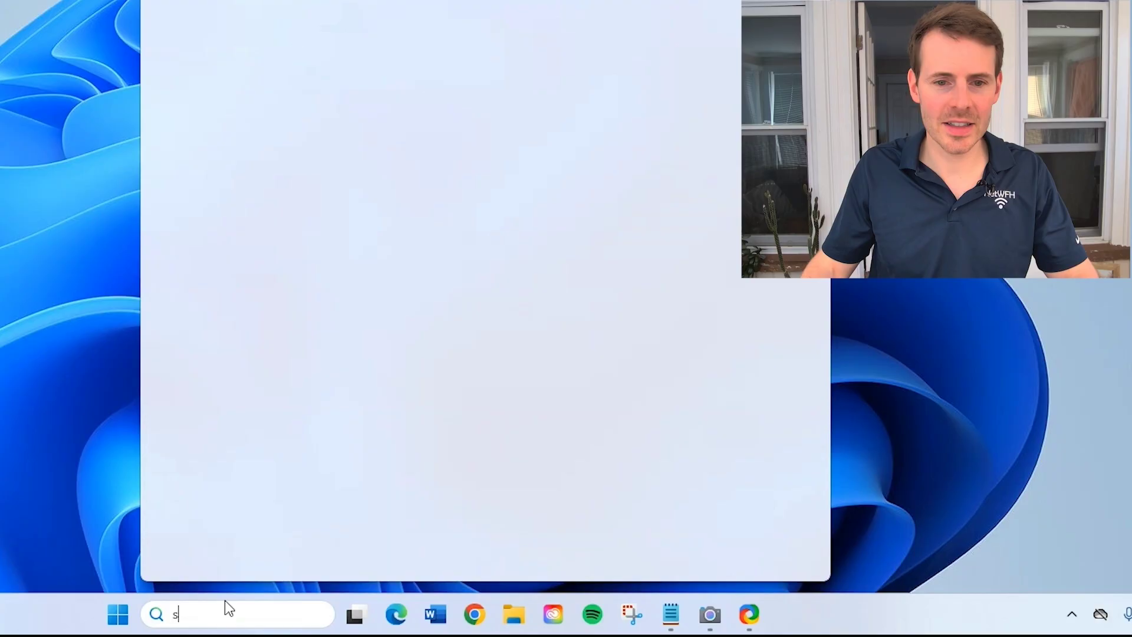
text(sett)
key(Return)
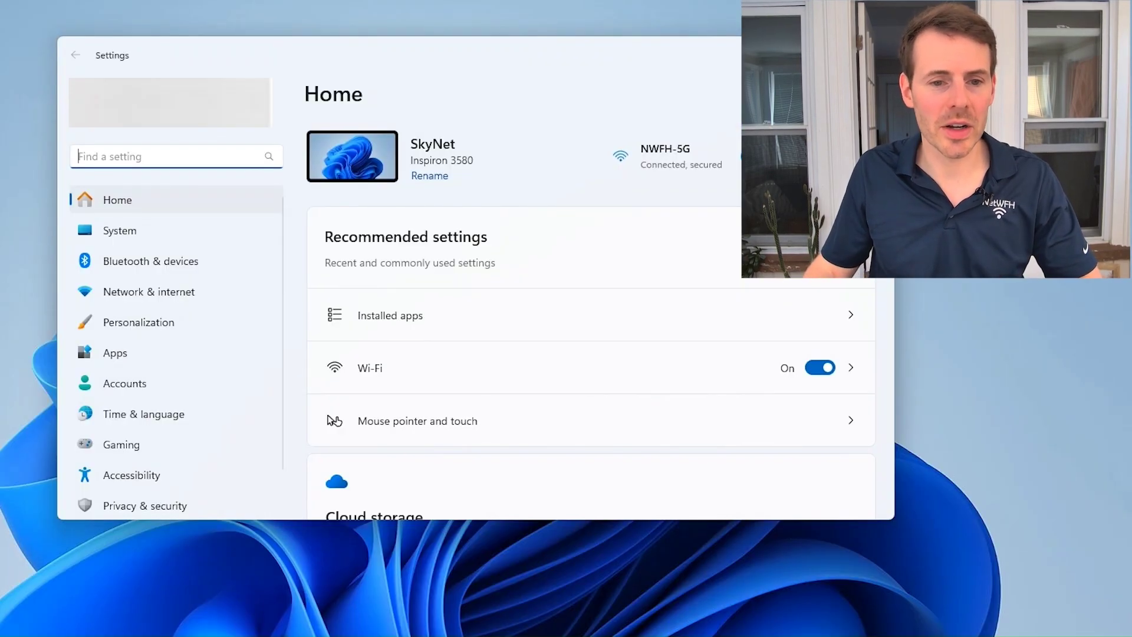
click(155, 292)
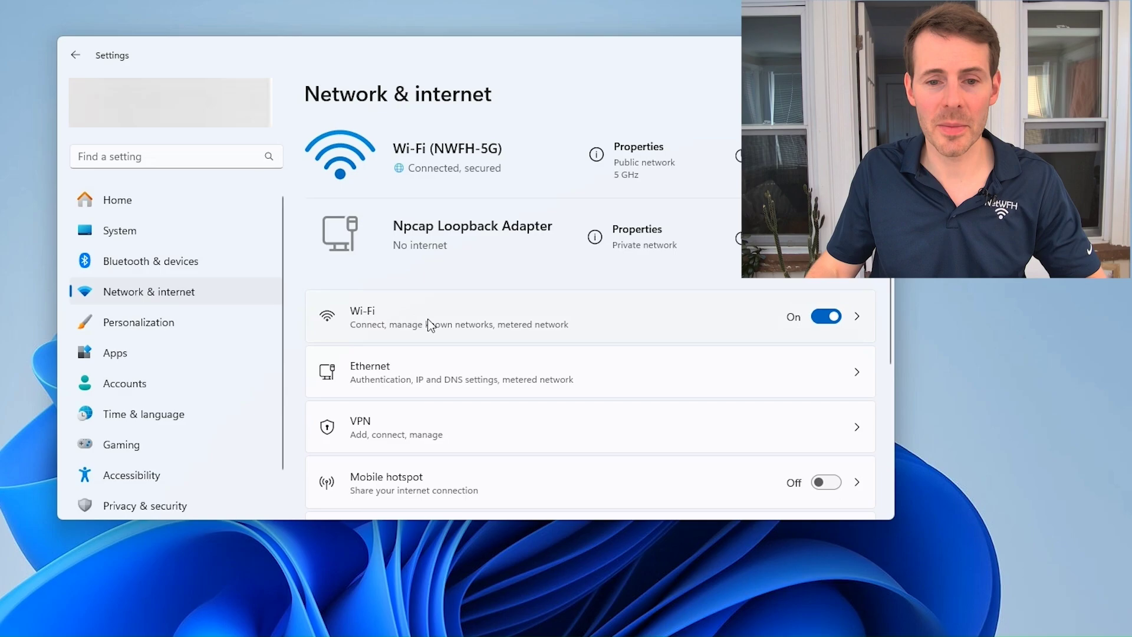
click(392, 316)
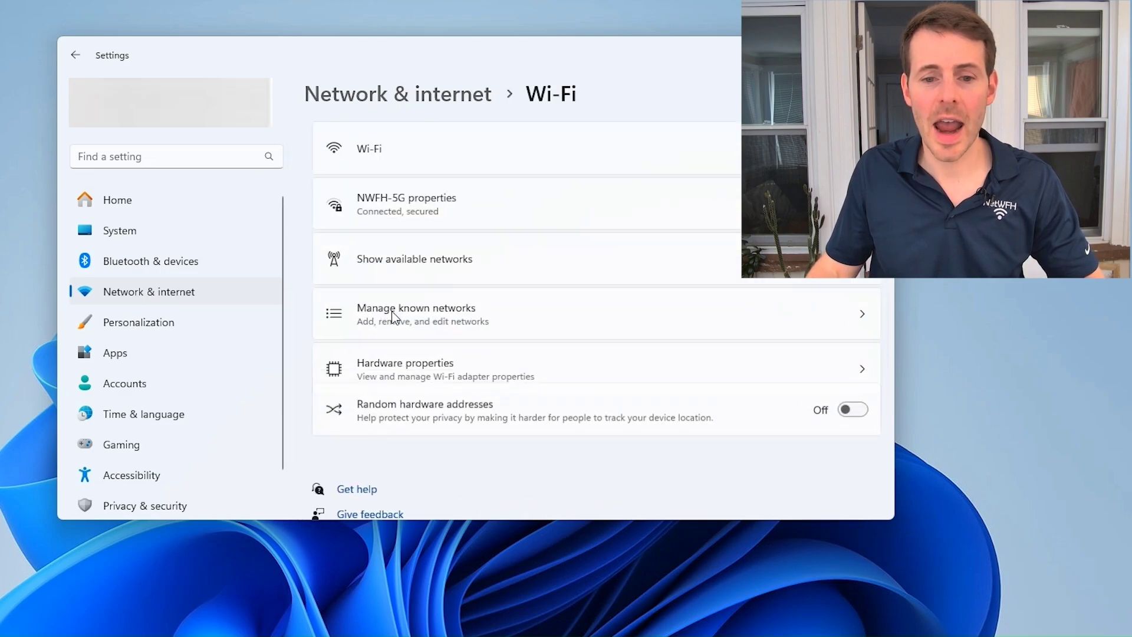
click(383, 373)
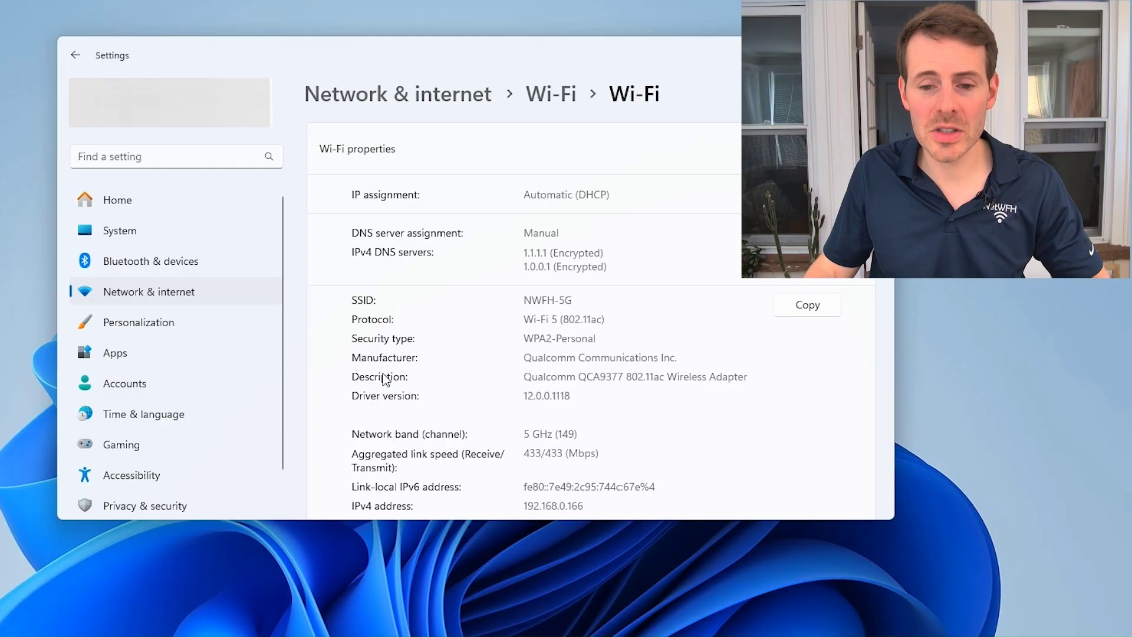
scroll(383, 377, down, 2)
scroll(384, 379, down, 1)
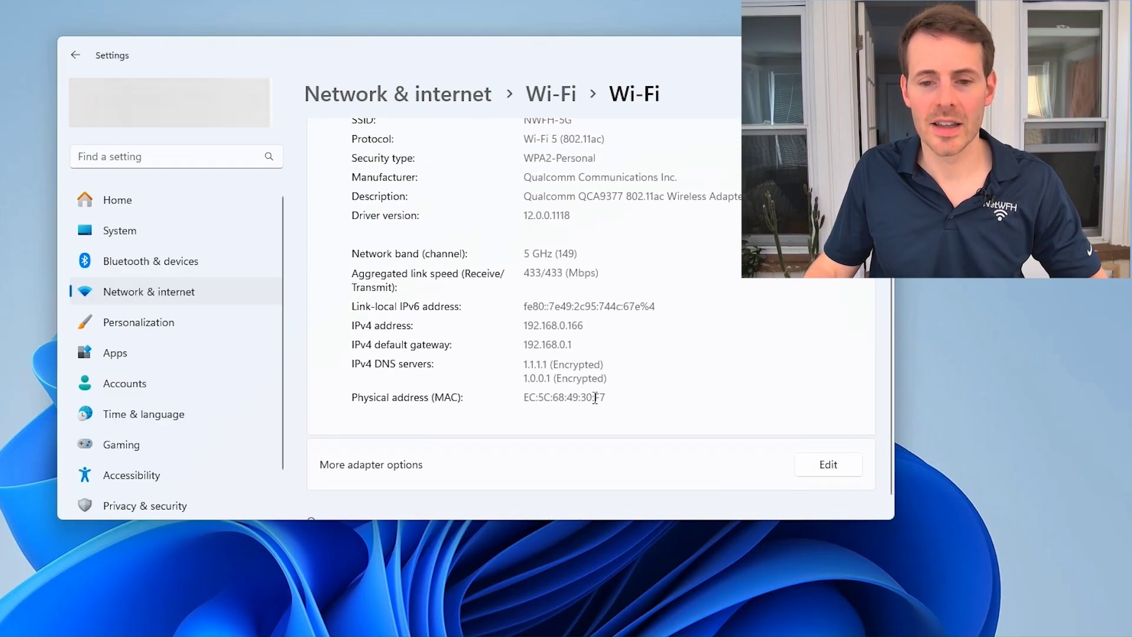
drag(567, 403, 520, 402)
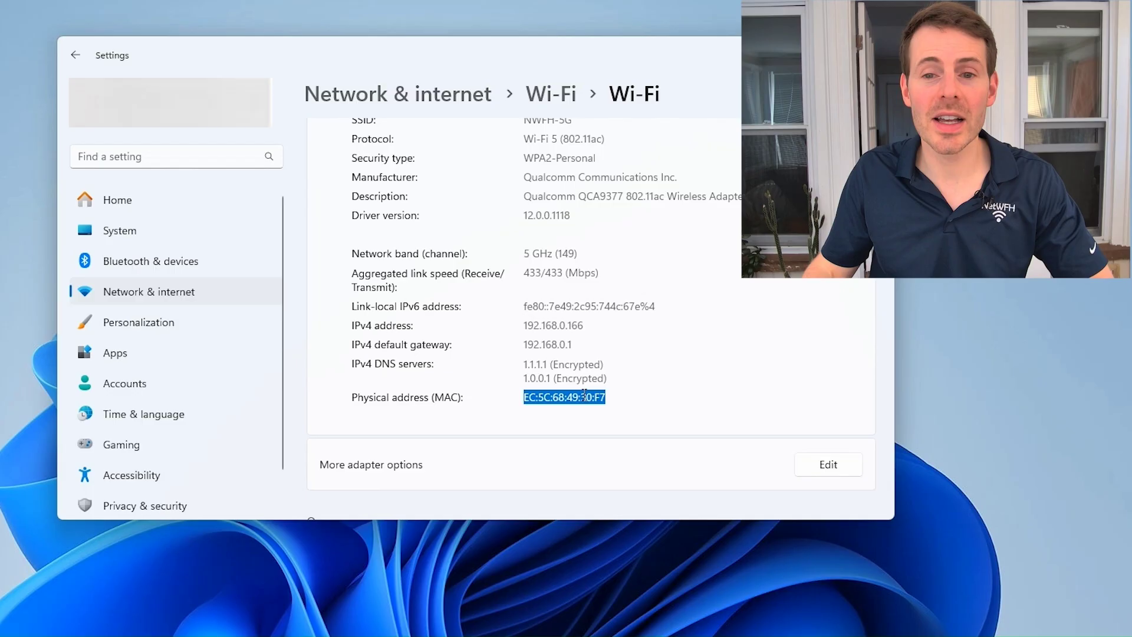
Go back to Network & internet and review the Ethernet adapter's details.
click(553, 98)
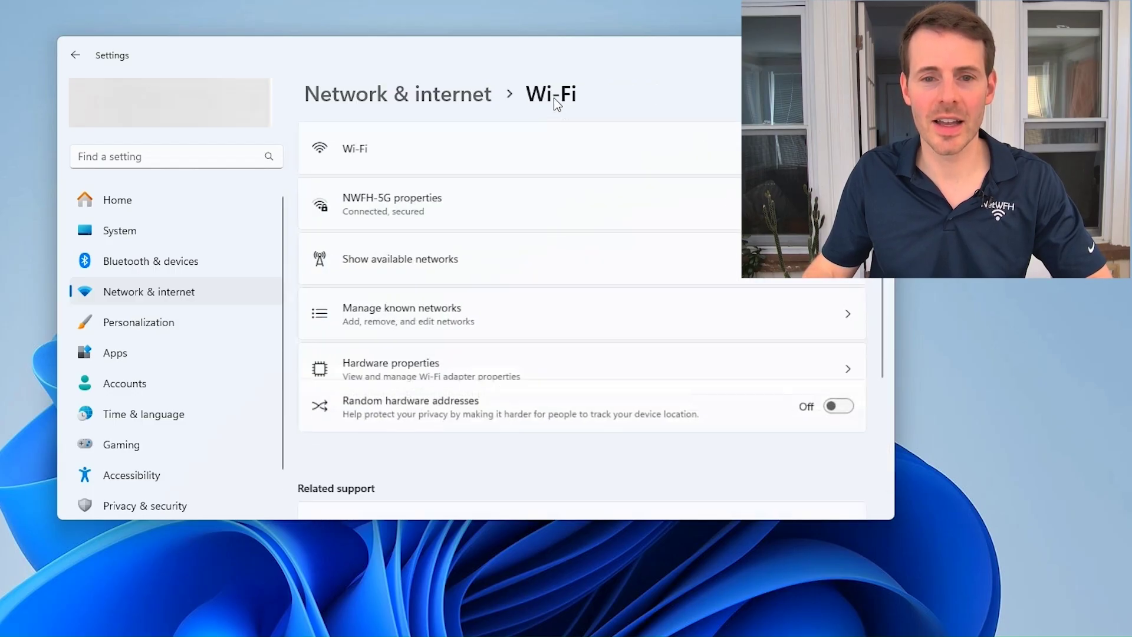
click(433, 96)
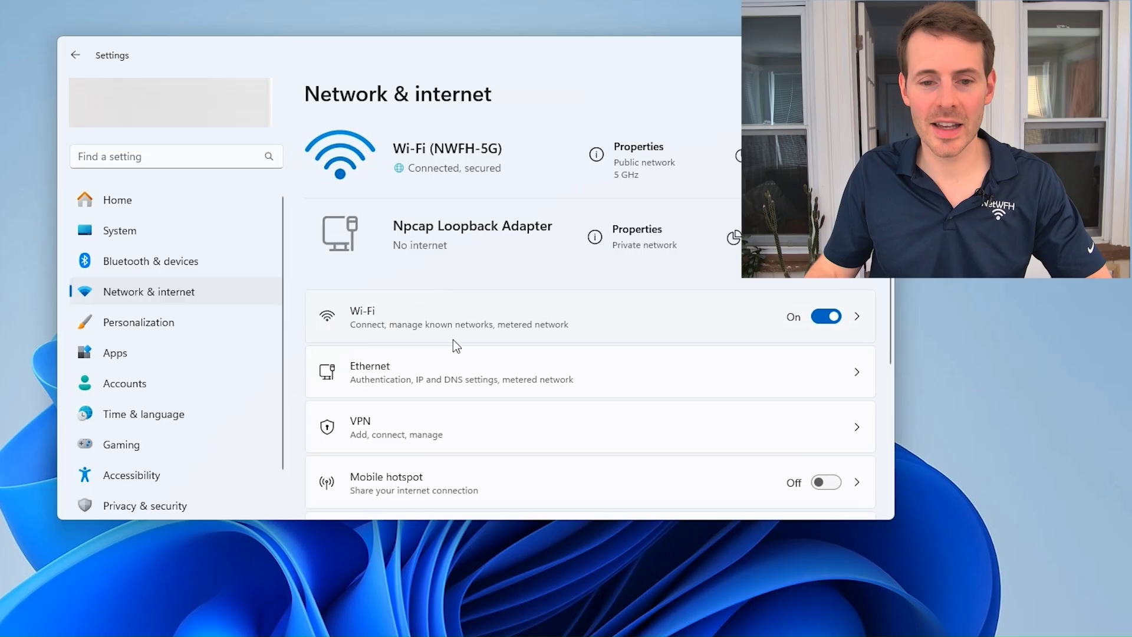
click(451, 381)
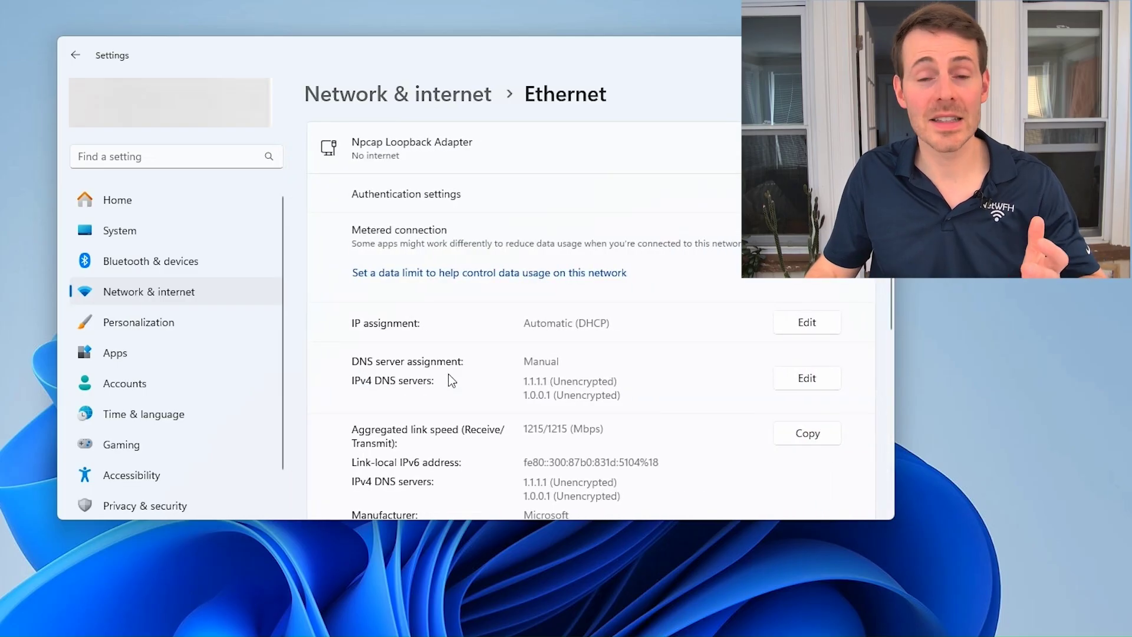
scroll(451, 380, down, 2)
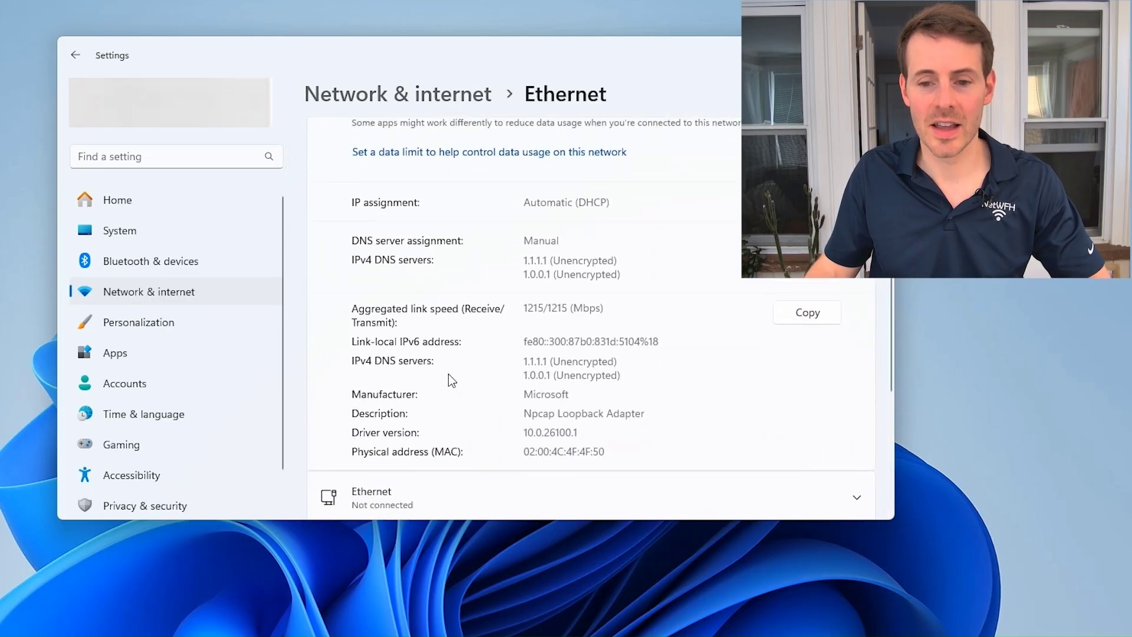
scroll(451, 380, down, 1)
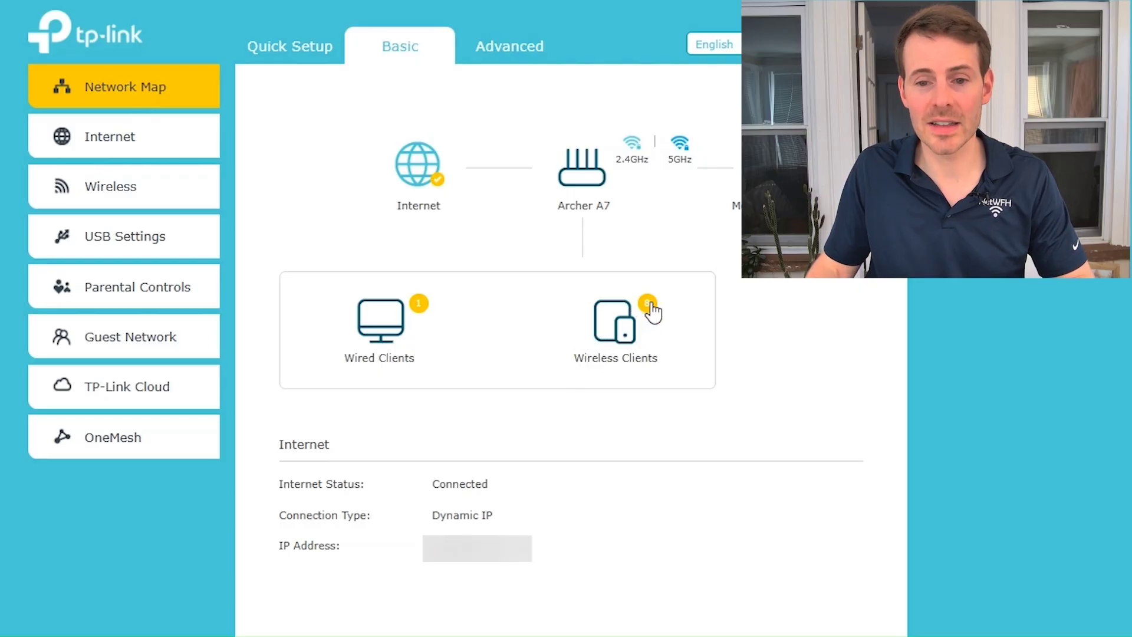
Show the router's Wireless Clients and scroll to the Host Clients table of names, IPs and MACs.
click(626, 338)
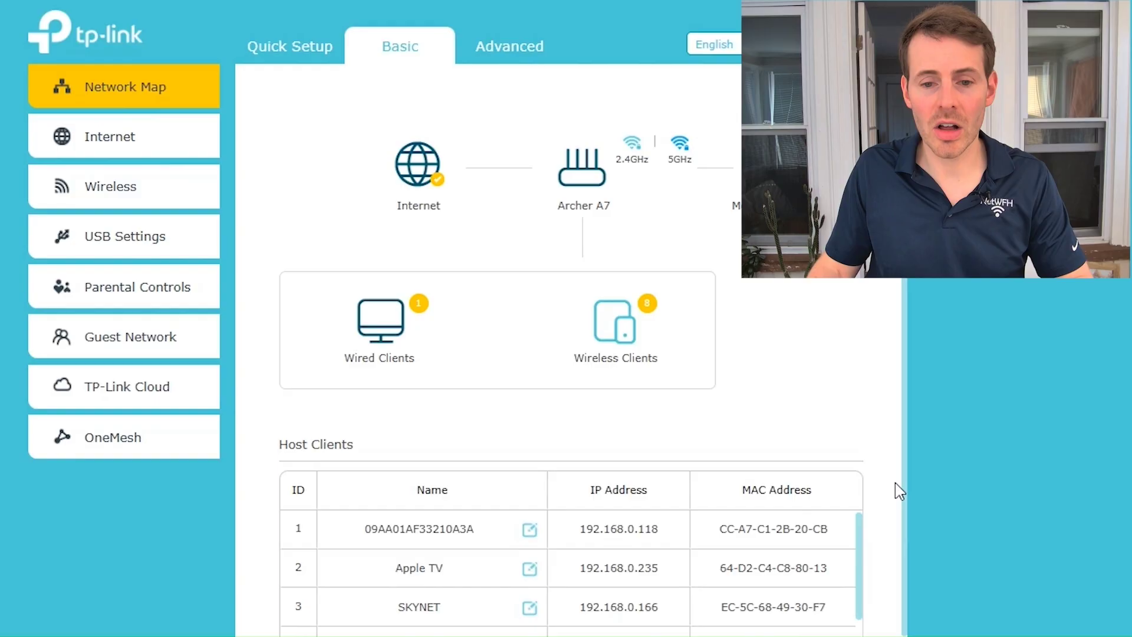
scroll(895, 484, down, 2)
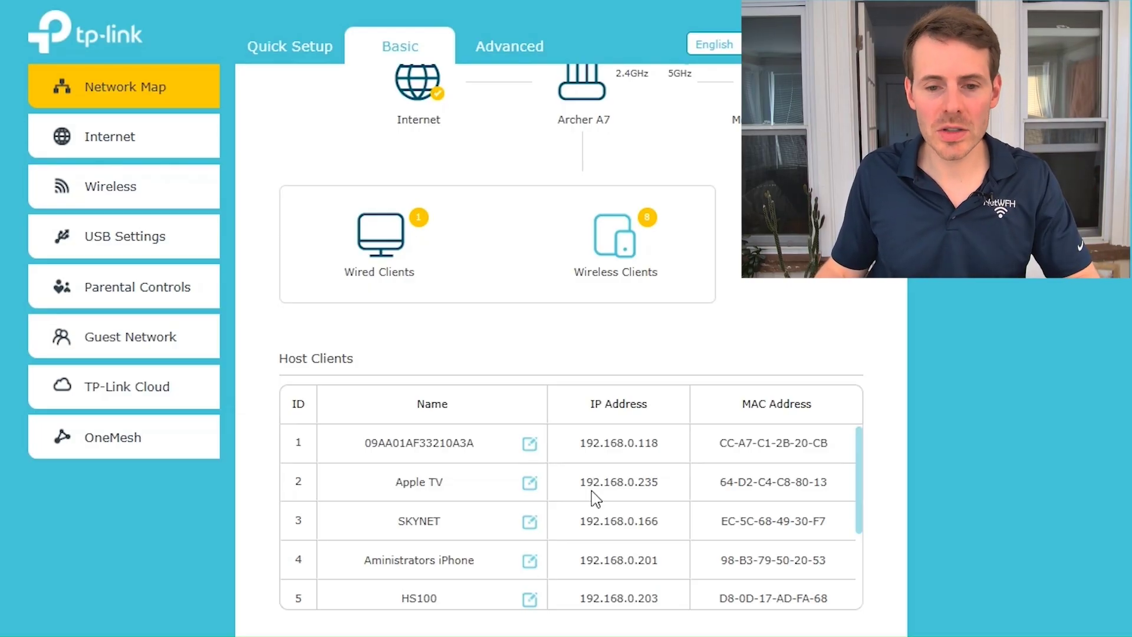
click(530, 484)
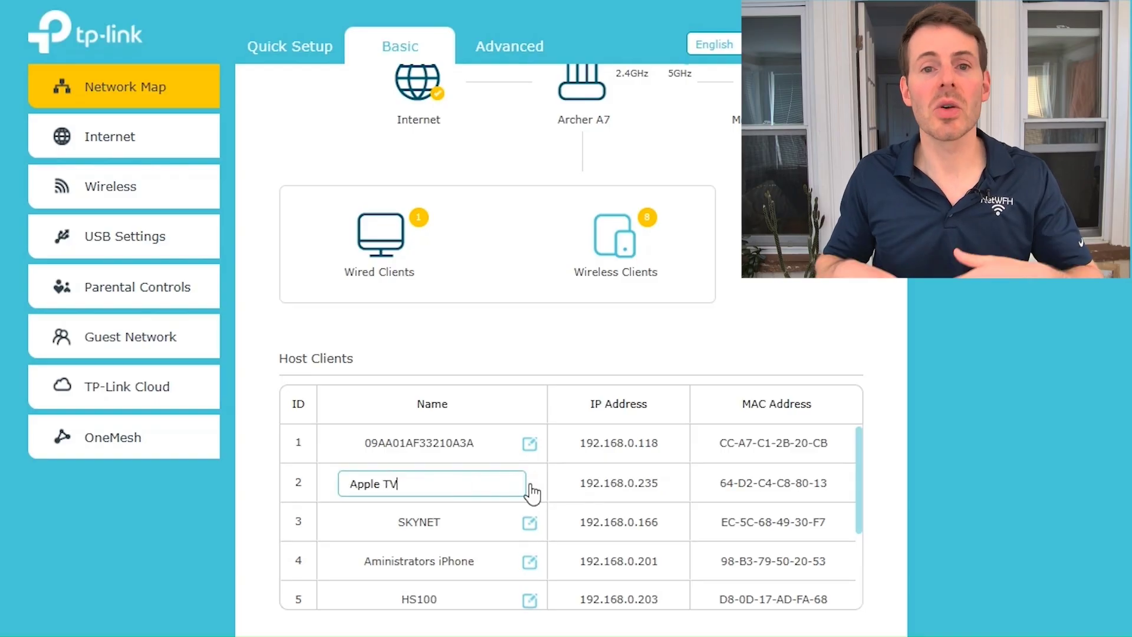
click(530, 484)
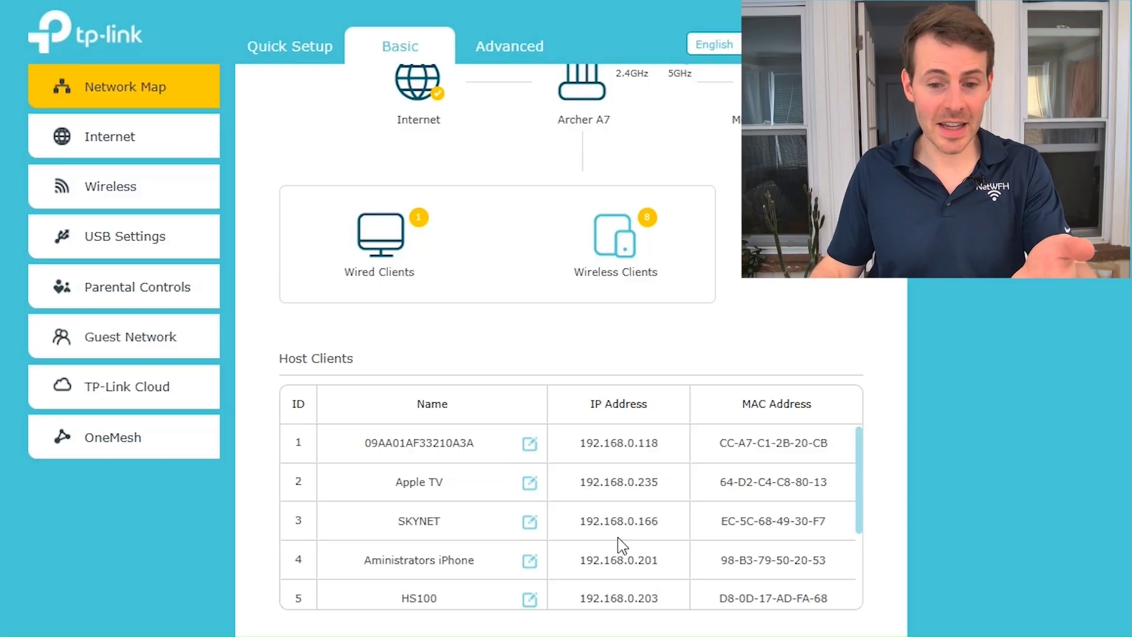
scroll(620, 546, down, 2)
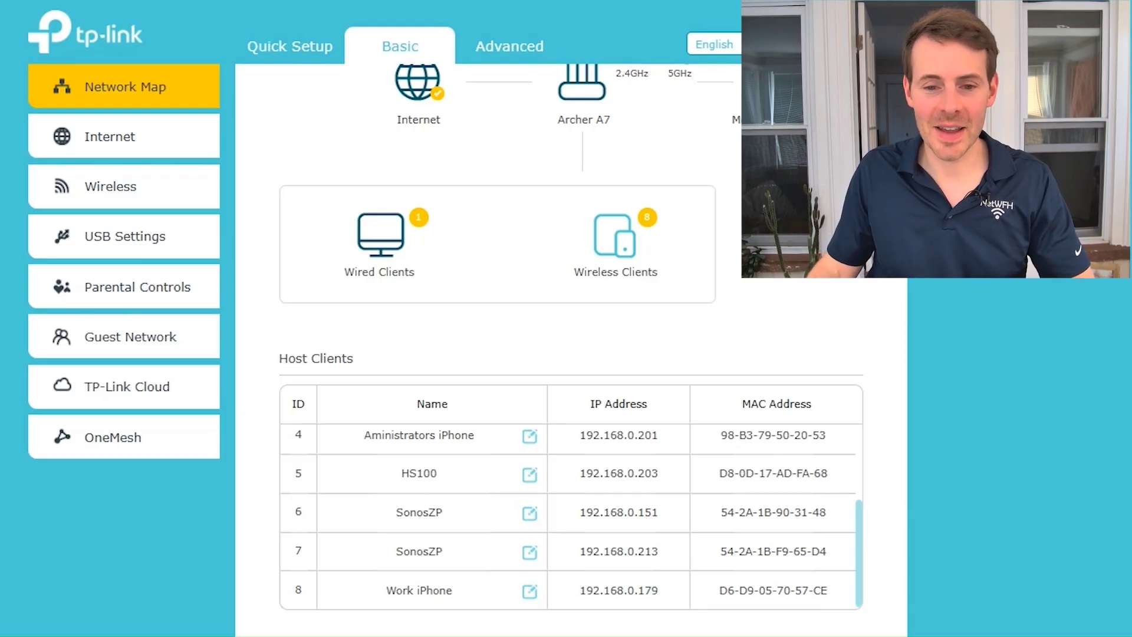
scroll(688, 538, up, 3)
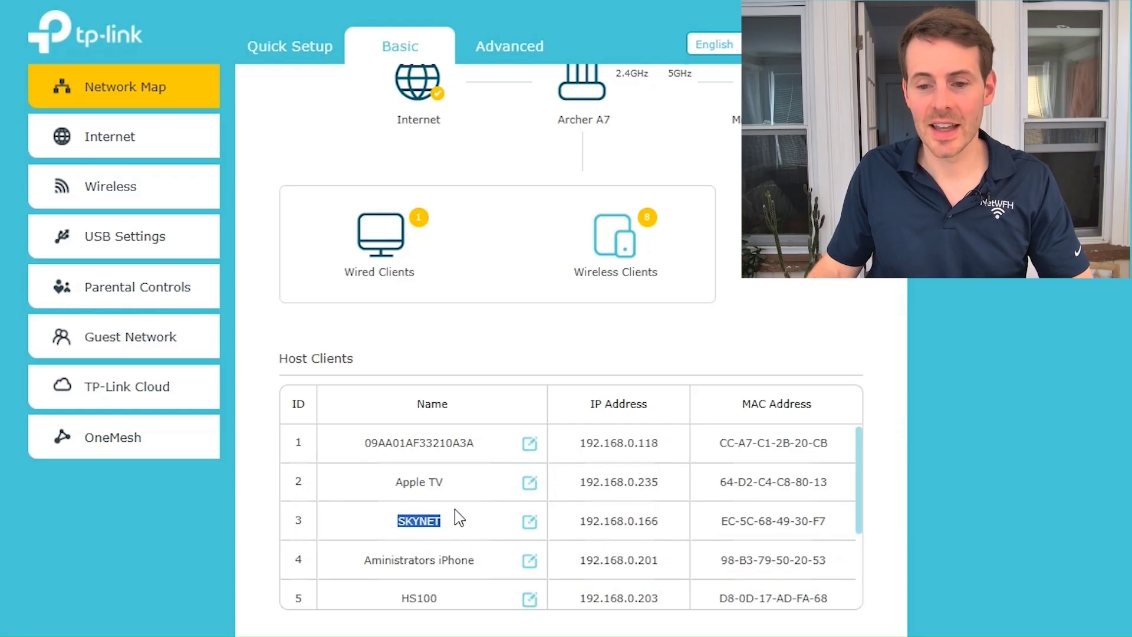
drag(718, 523, 831, 530)
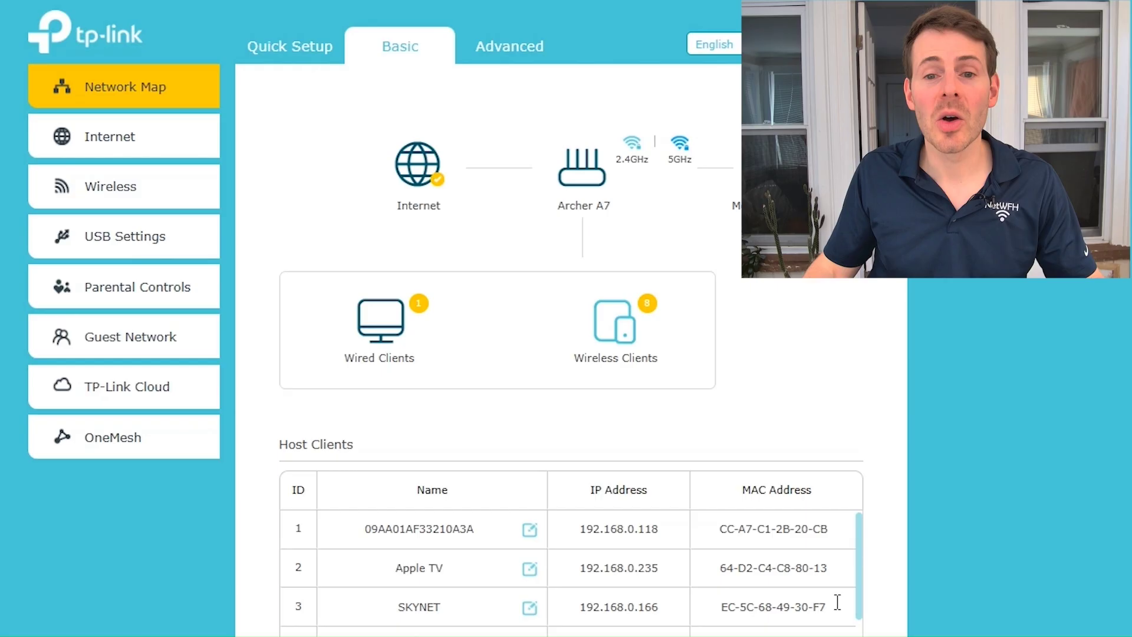
Switch the router interface to the Advanced tab's Status overview.
click(508, 59)
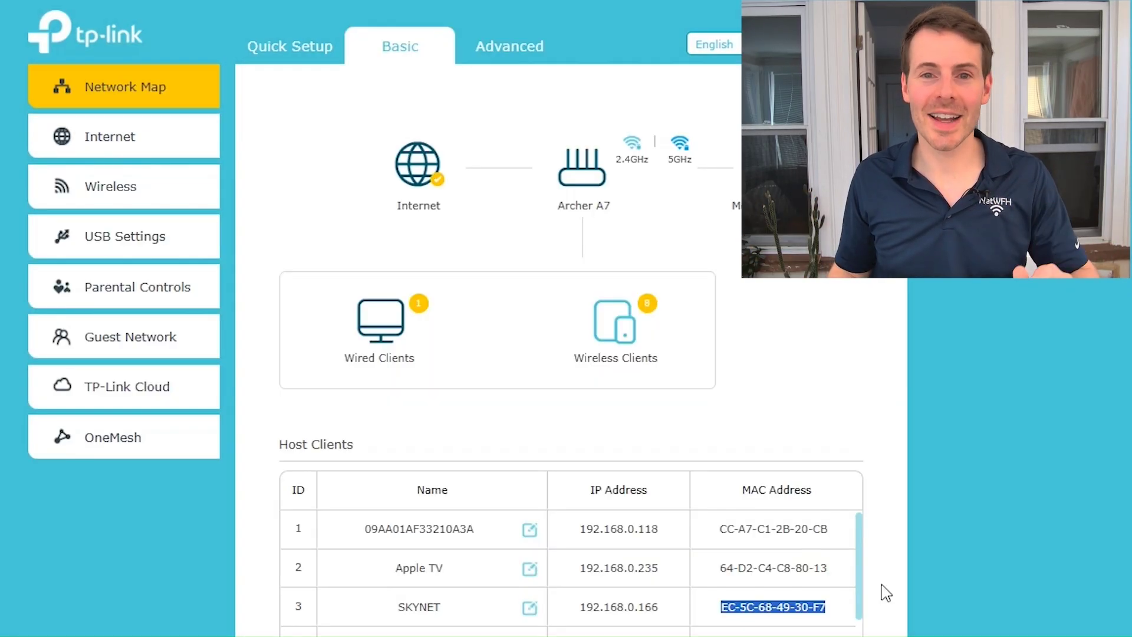
click(885, 592)
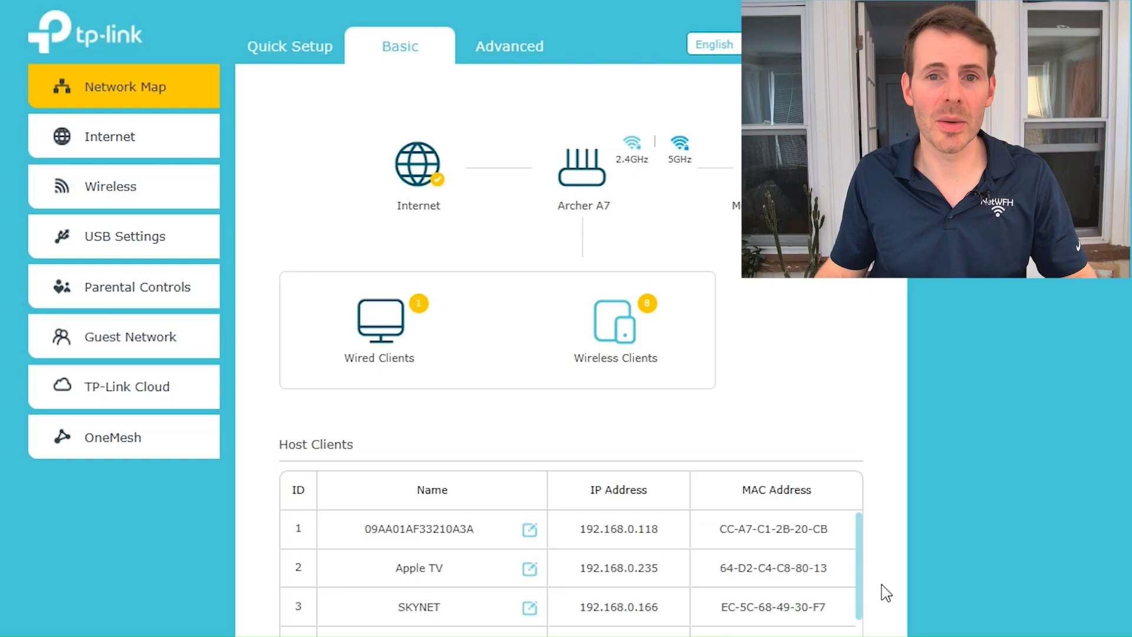
click(504, 47)
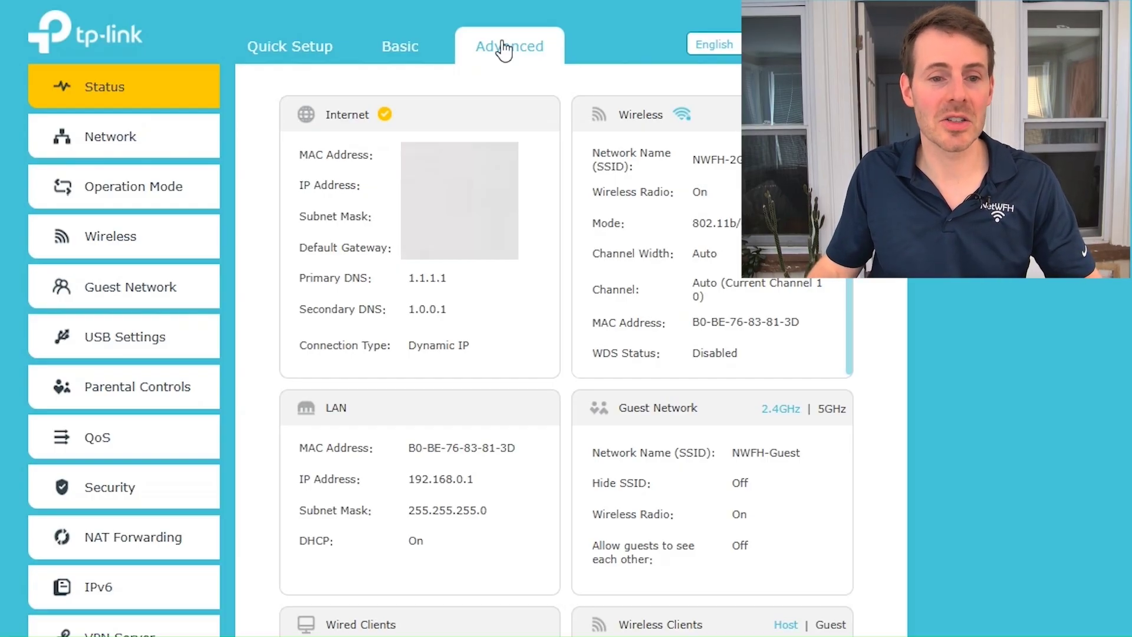
Open Network > LAN and highlight router address 192.168.0.1, marking its 192.168.0 network part.
click(127, 146)
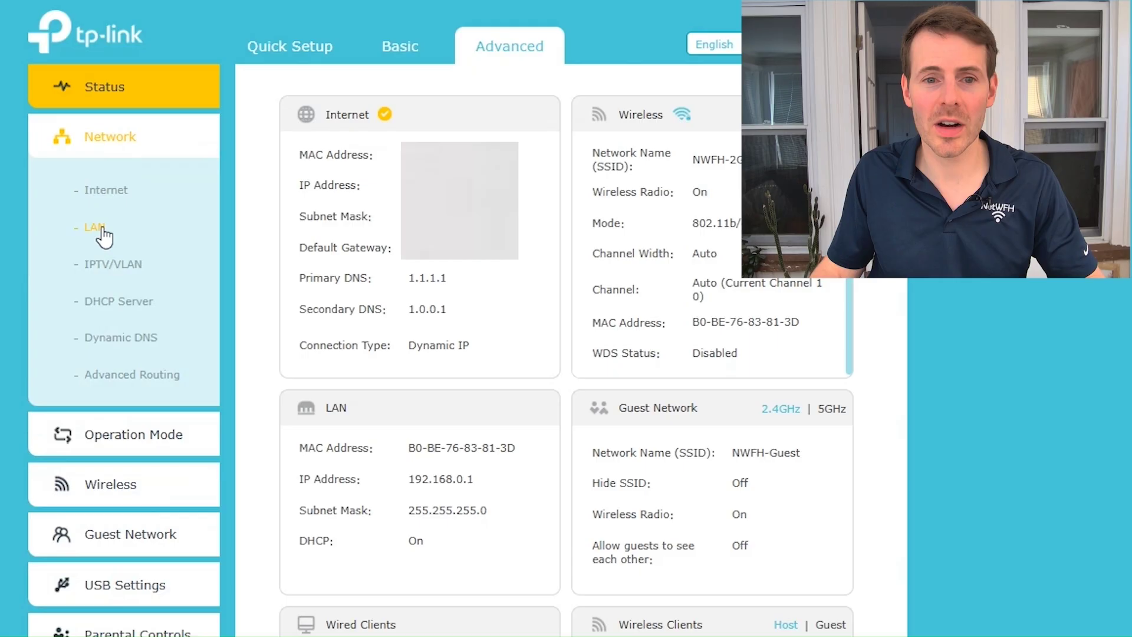
click(102, 230)
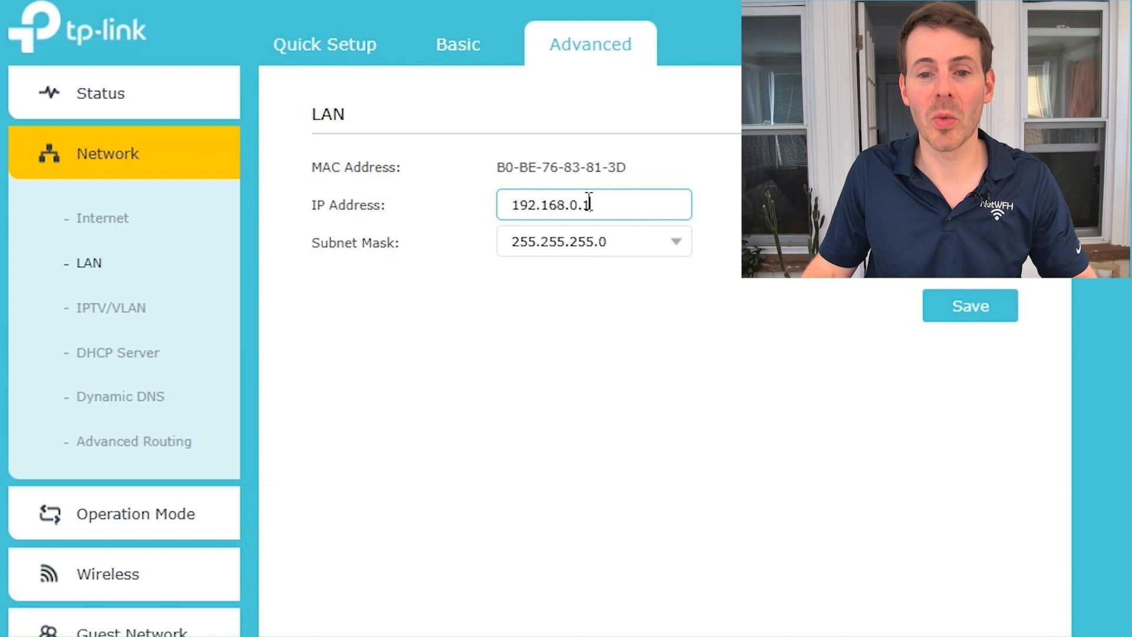
drag(589, 204, 510, 201)
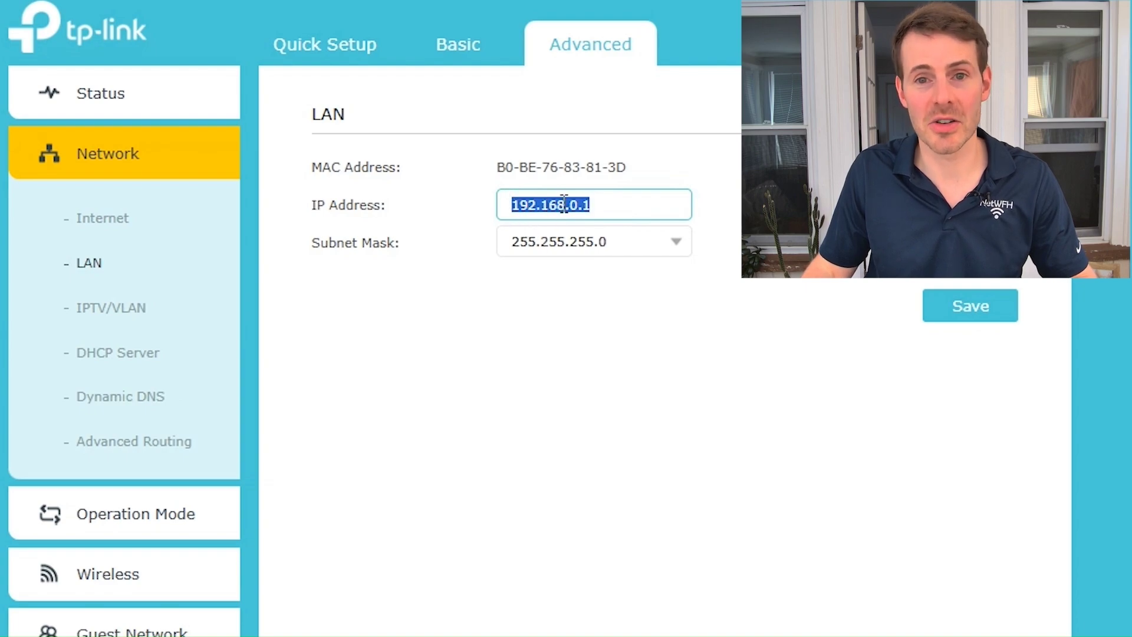
click(645, 305)
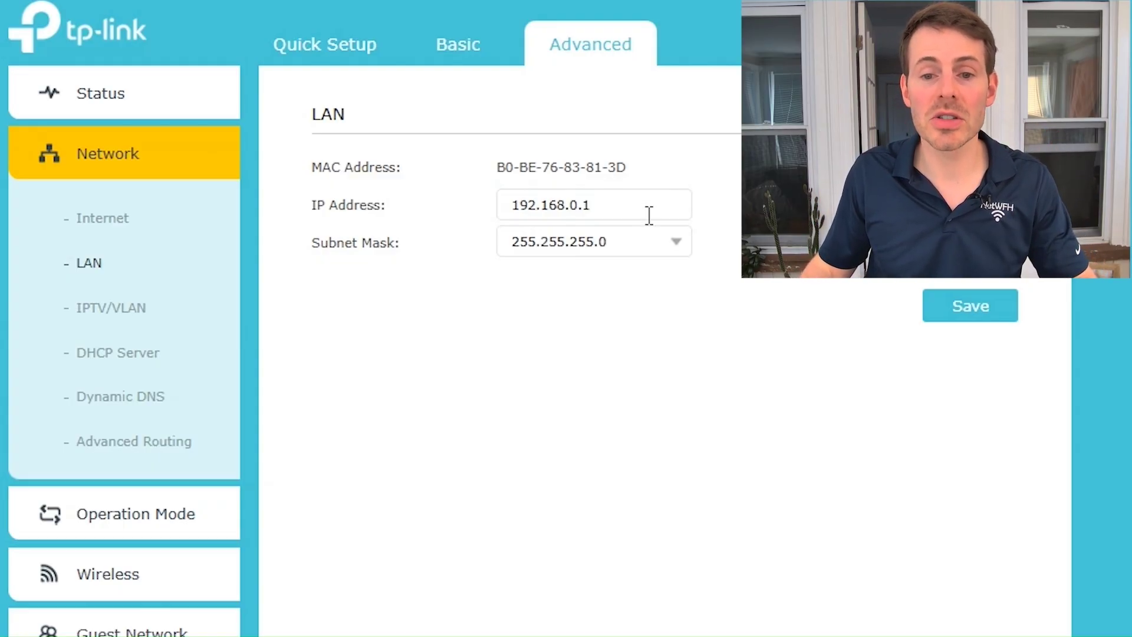
drag(647, 206, 522, 219)
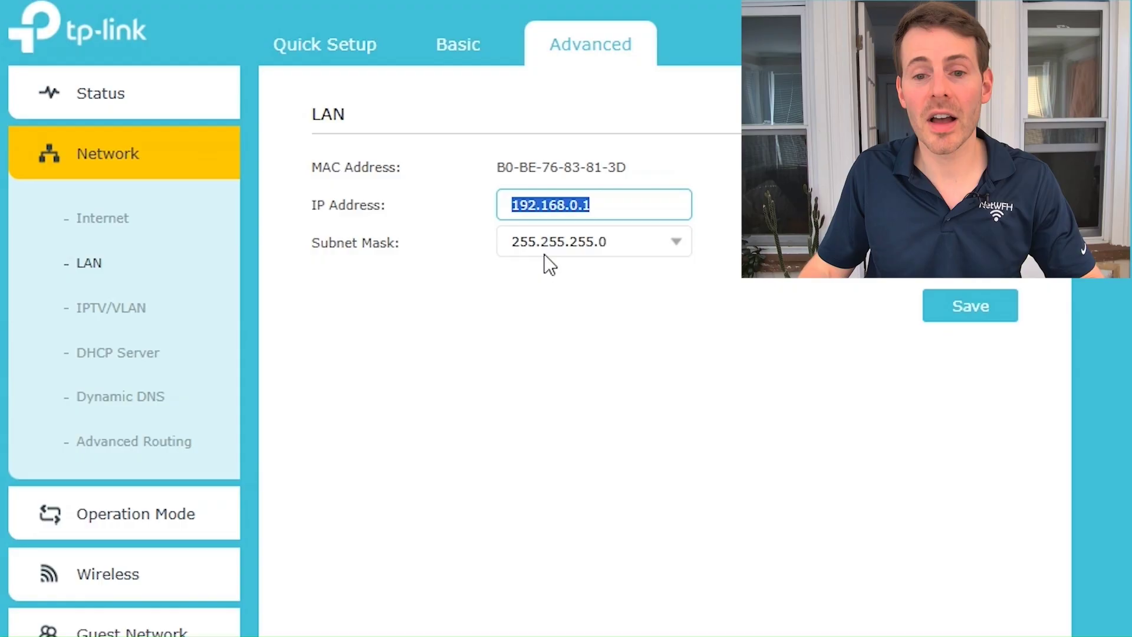
click(595, 270)
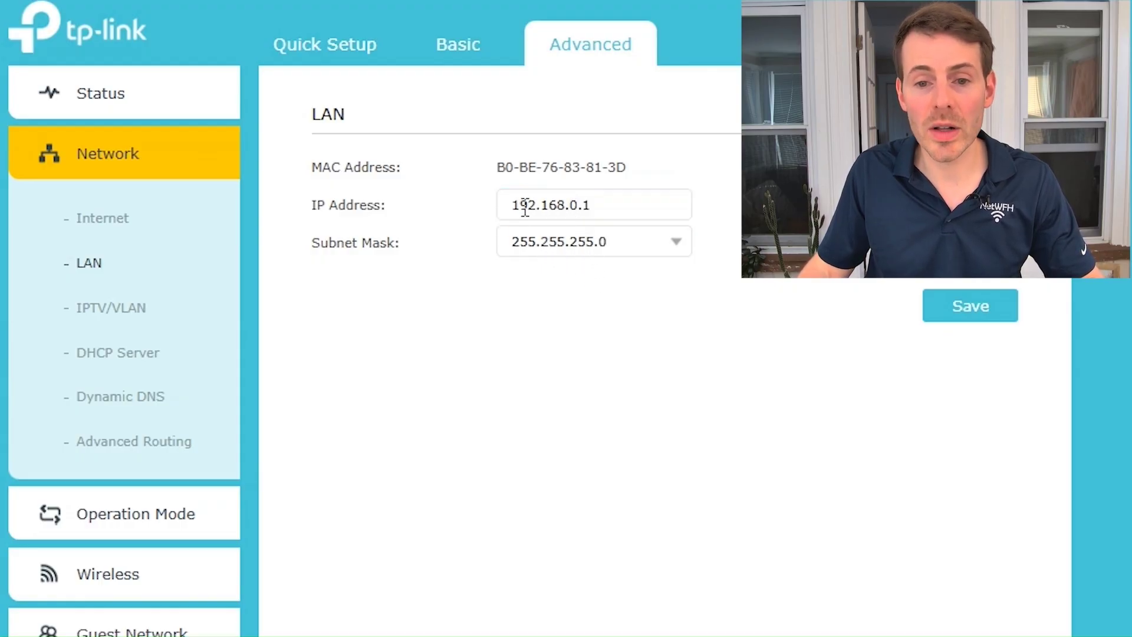
double_click(576, 206)
click(575, 209)
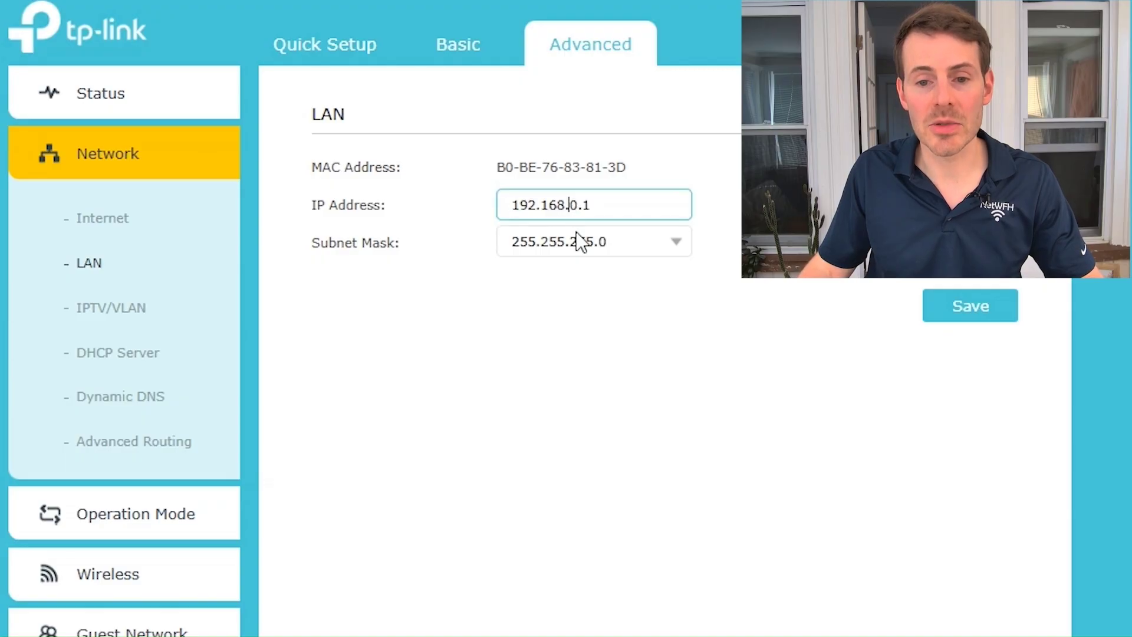
key(shift+Left)
key(shift+Left)
key(shift+Left)
key(shift+Left)
key(shift+Left)
key(shift+Left)
key(shift+Left)
key(shift+Left)
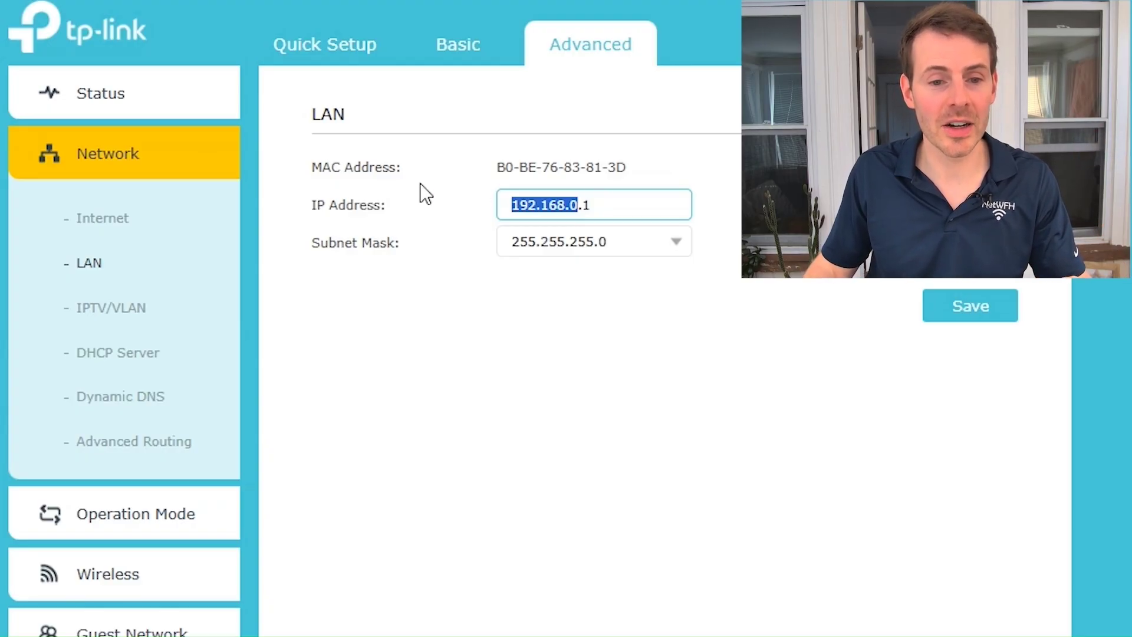
Open the DHCP Server page showing the 192.168.0.100–192.168.0.249 address pool.
click(113, 353)
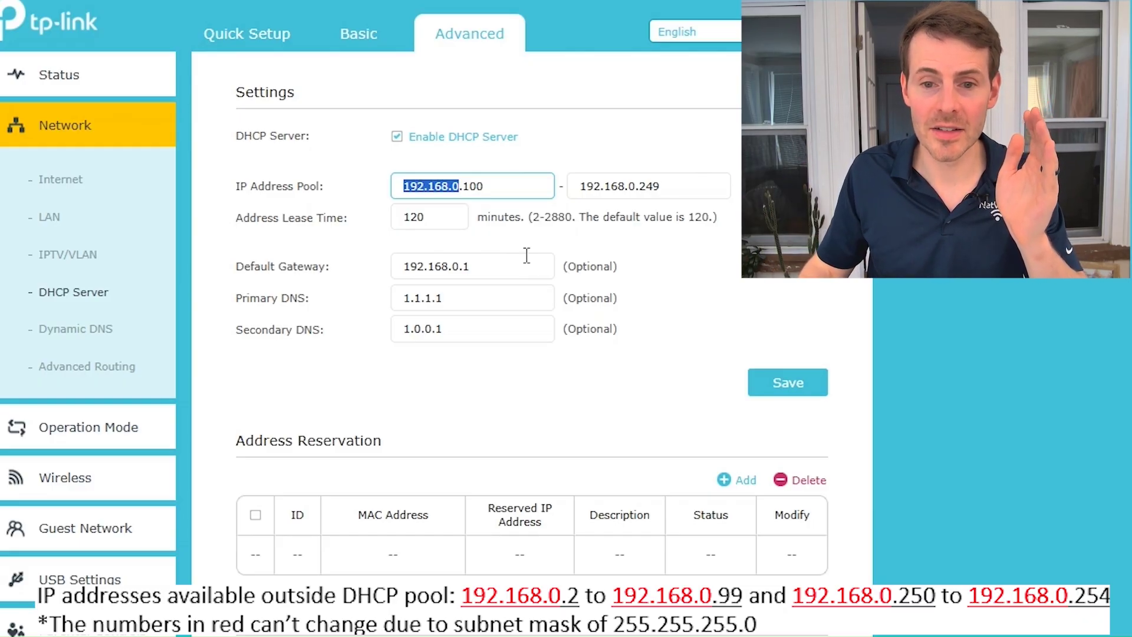
drag(506, 191, 478, 192)
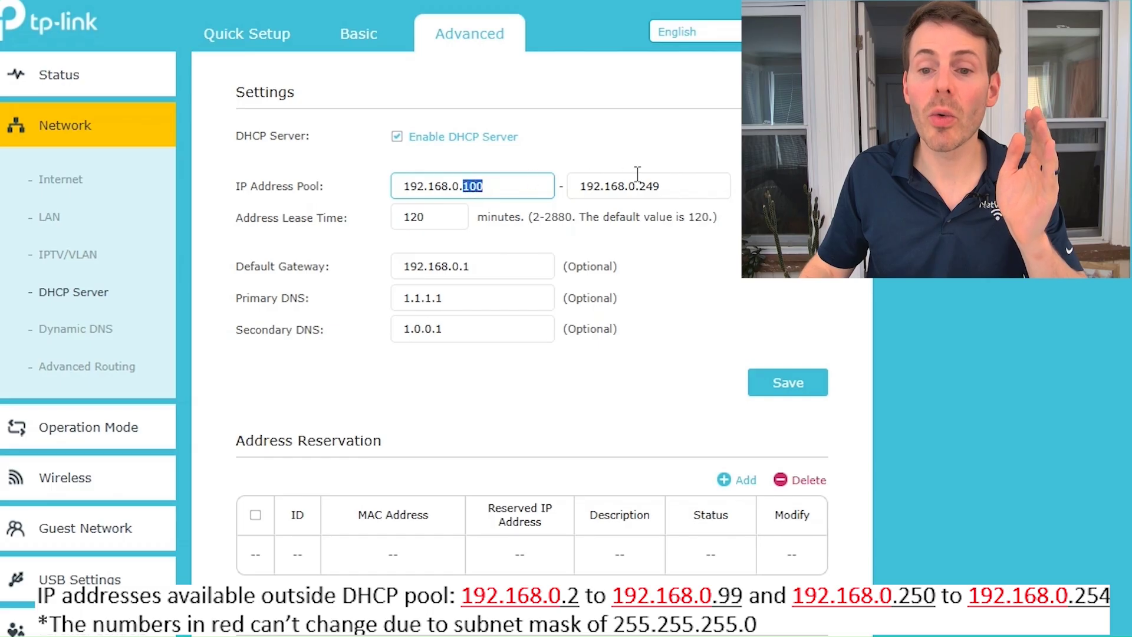
drag(639, 186, 664, 188)
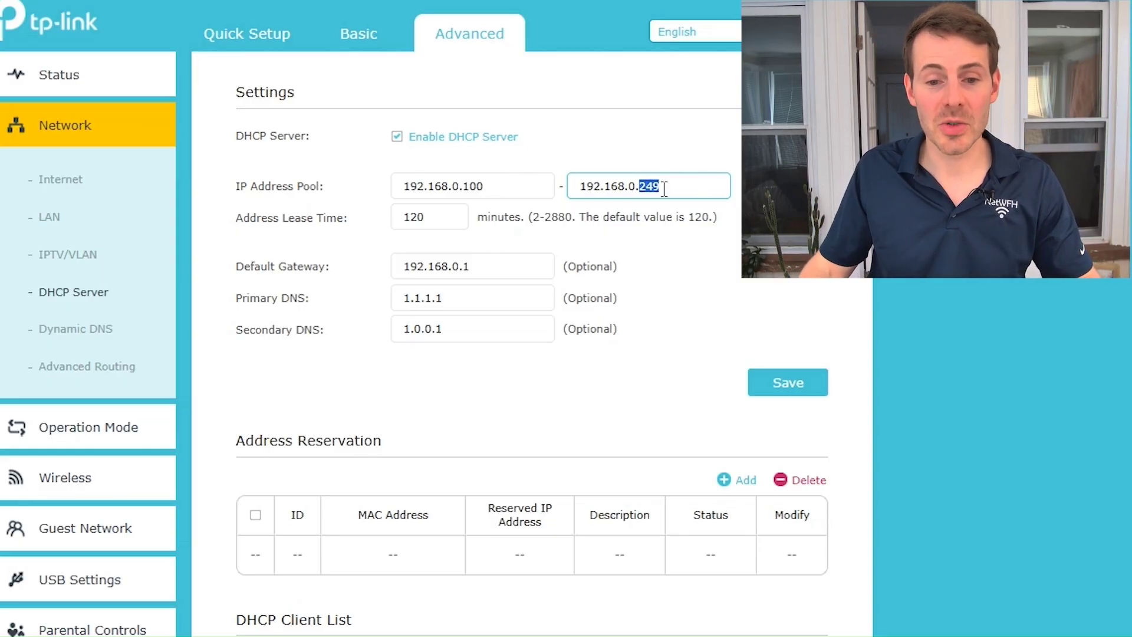
Add an enabled reservation of 192.168.0.50 for MAC EC:5C:68:49:30:F7 described 'Laptop WiFi'.
click(724, 480)
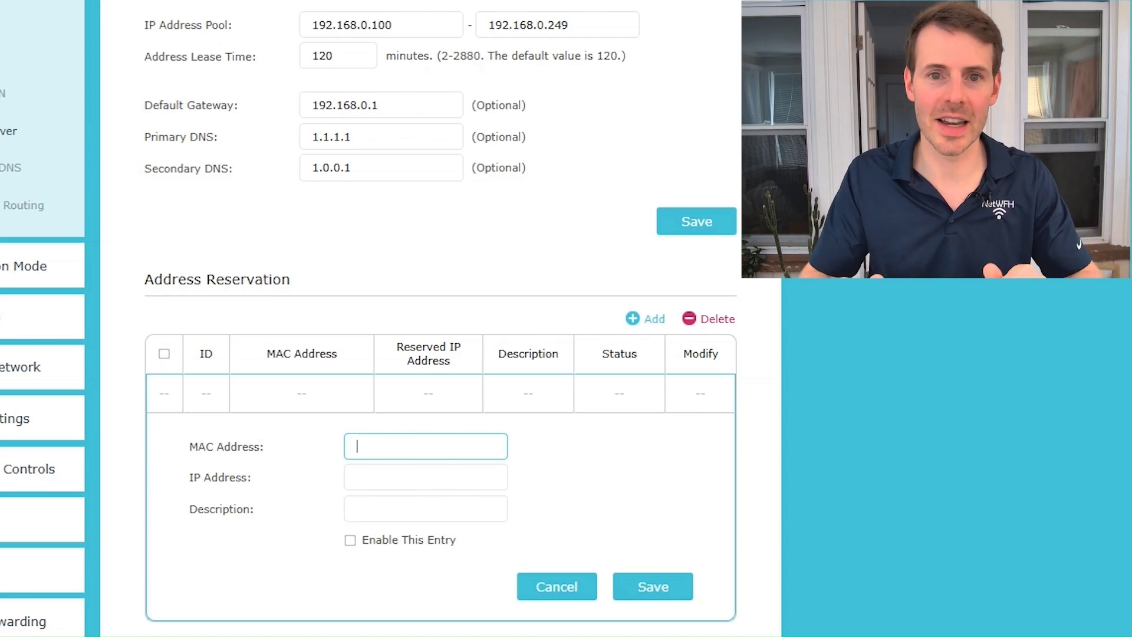
text(EC:5C:68:49:30:F7)
key(Tab)
text(192.168.0.50)
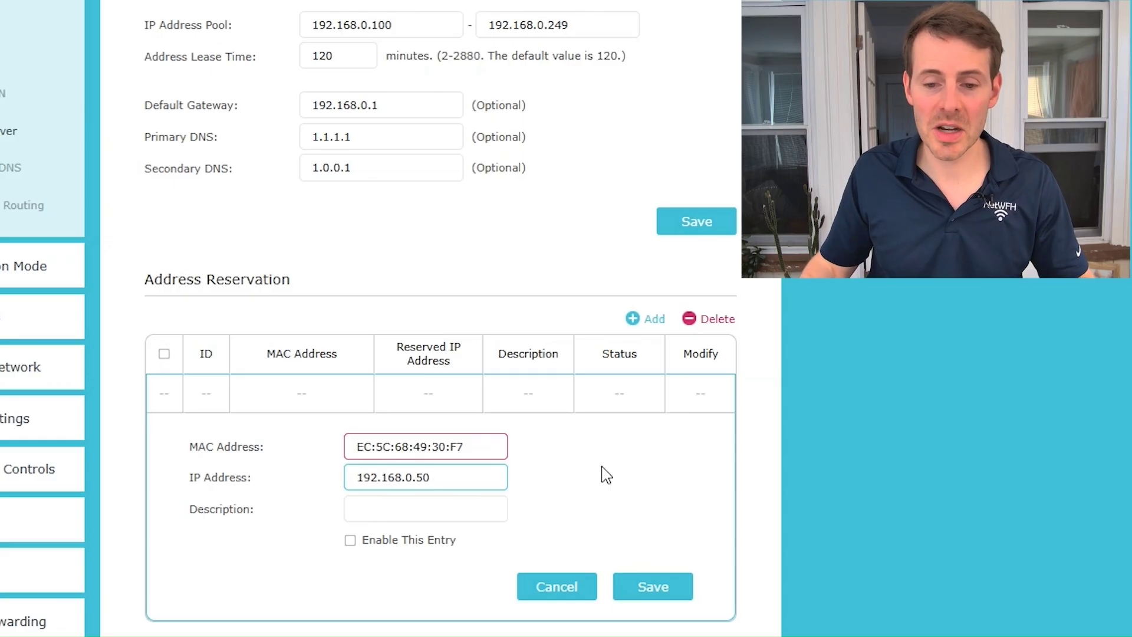
click(466, 502)
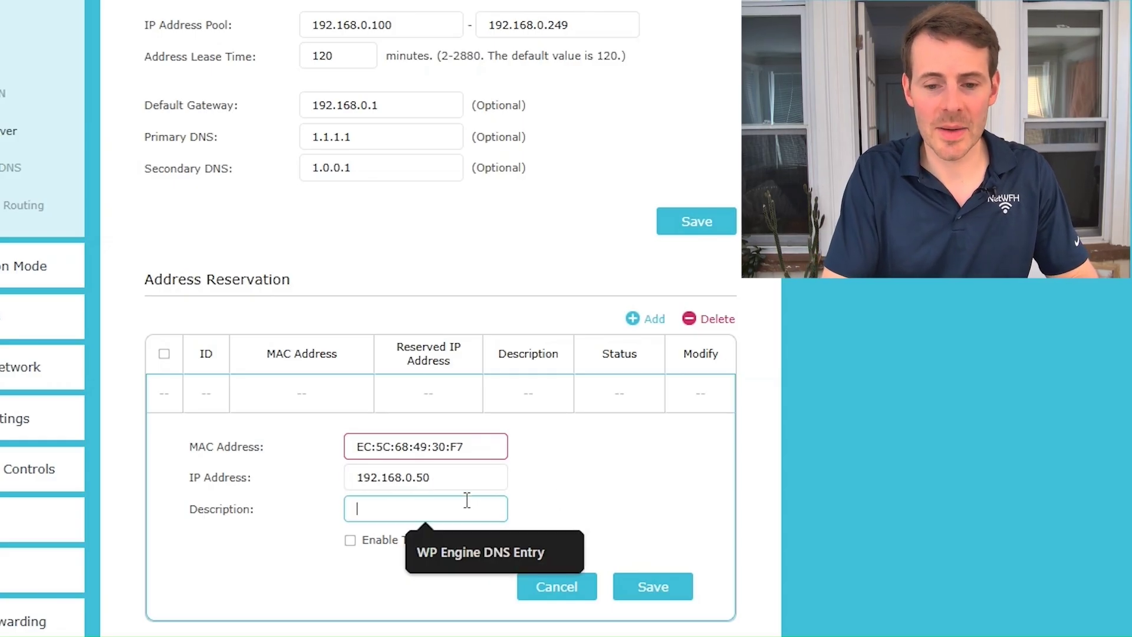
text(Laptop )
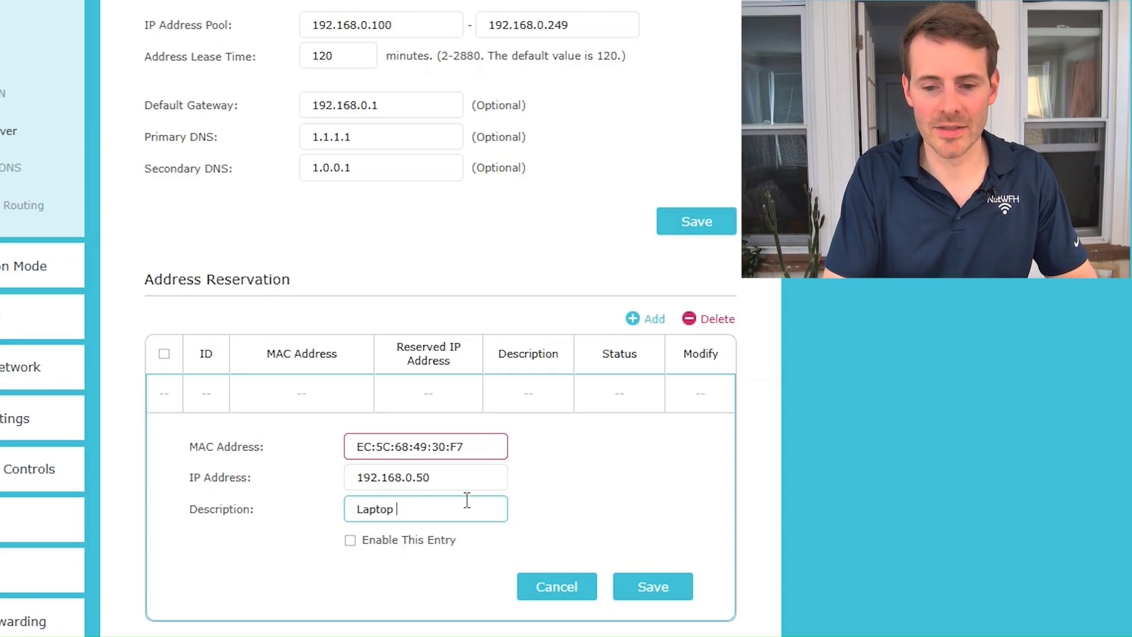
text(WiFi)
click(350, 541)
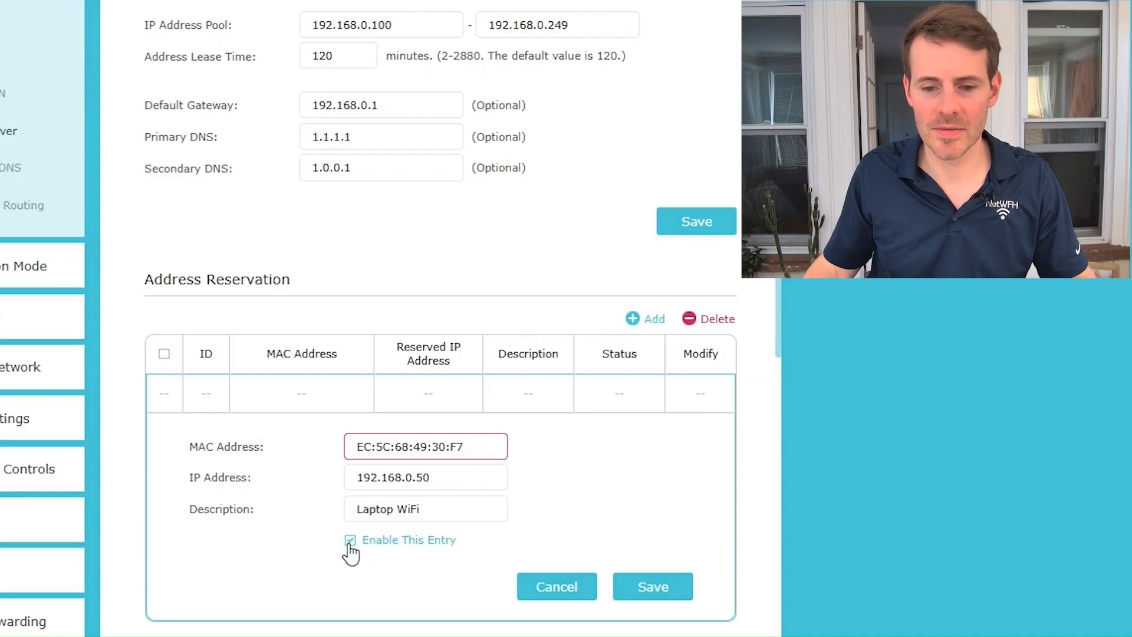
click(628, 586)
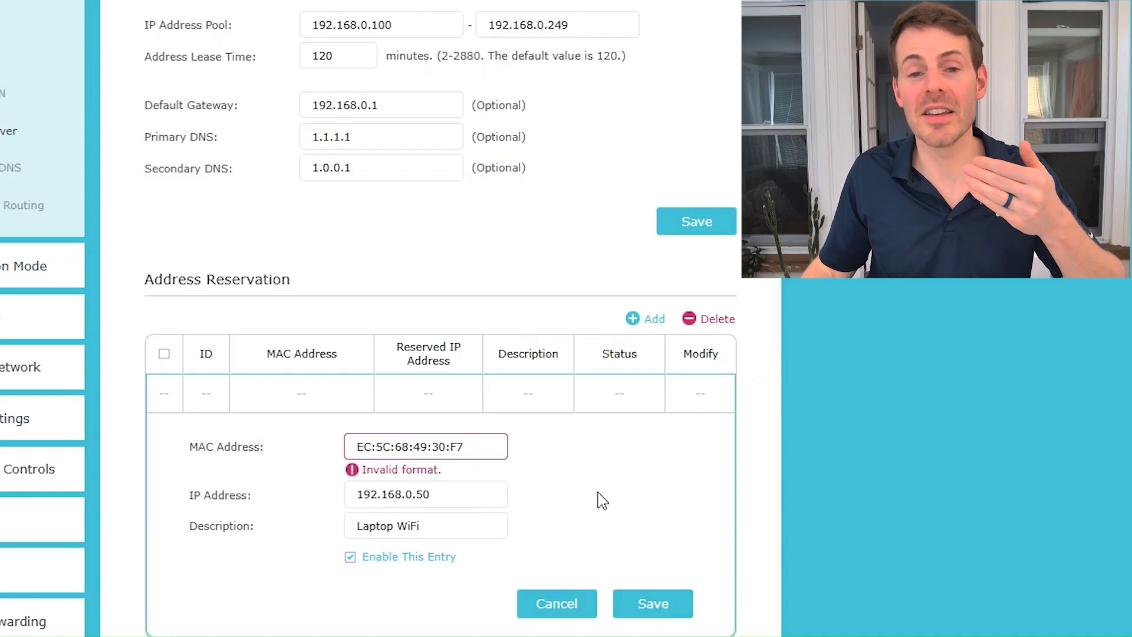
click(376, 447)
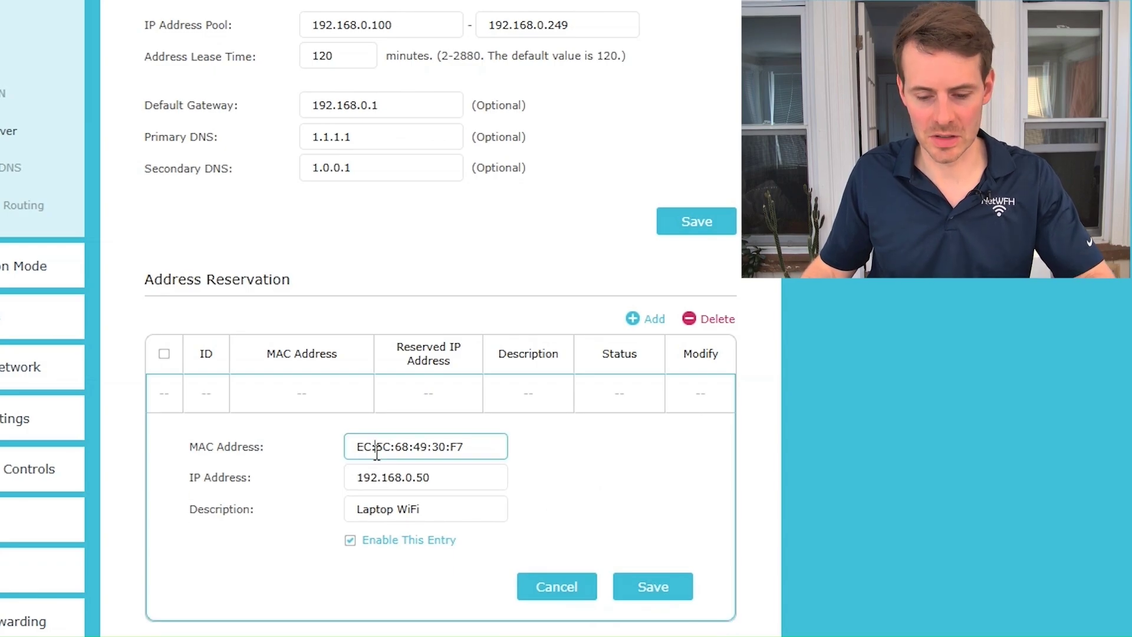
click(652, 586)
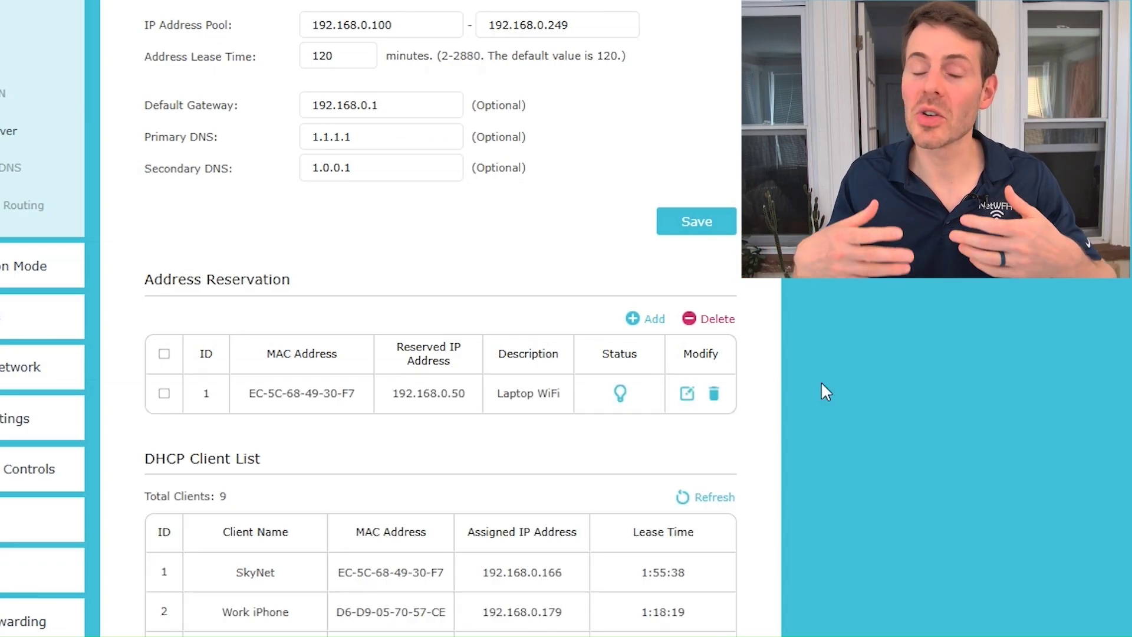